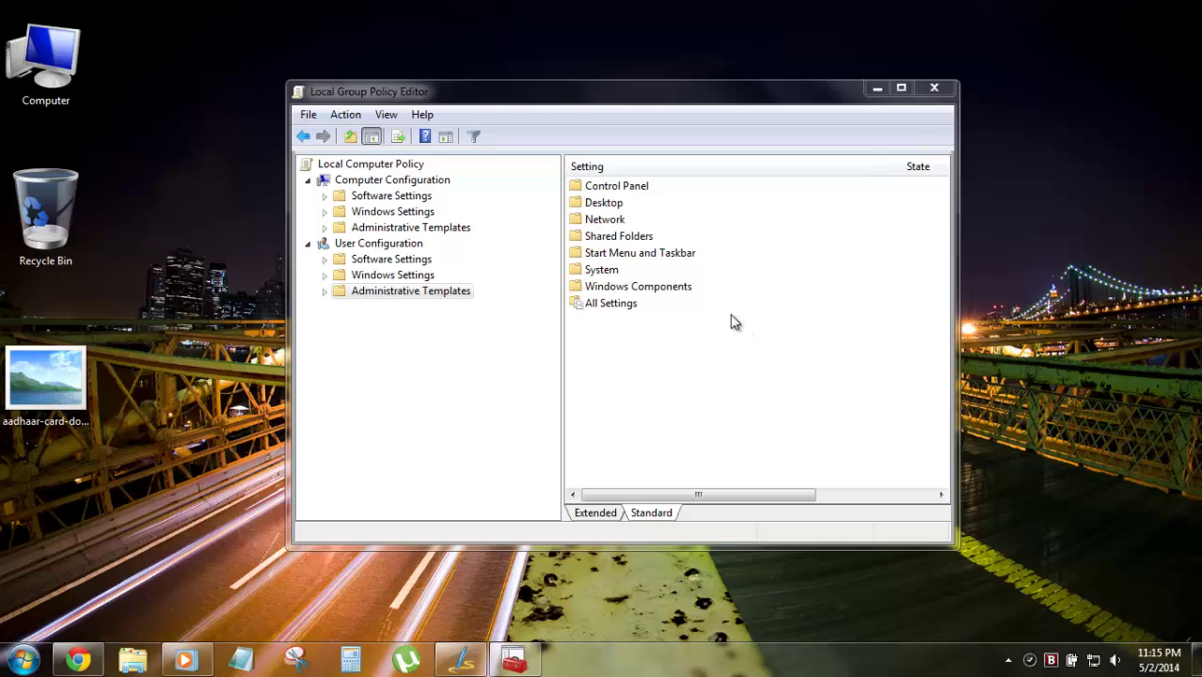
# Run gpedit.msc from the Run dialog to start the Local Group Policy Editor
pyautogui.press('super')
pyautogui.write('ru')
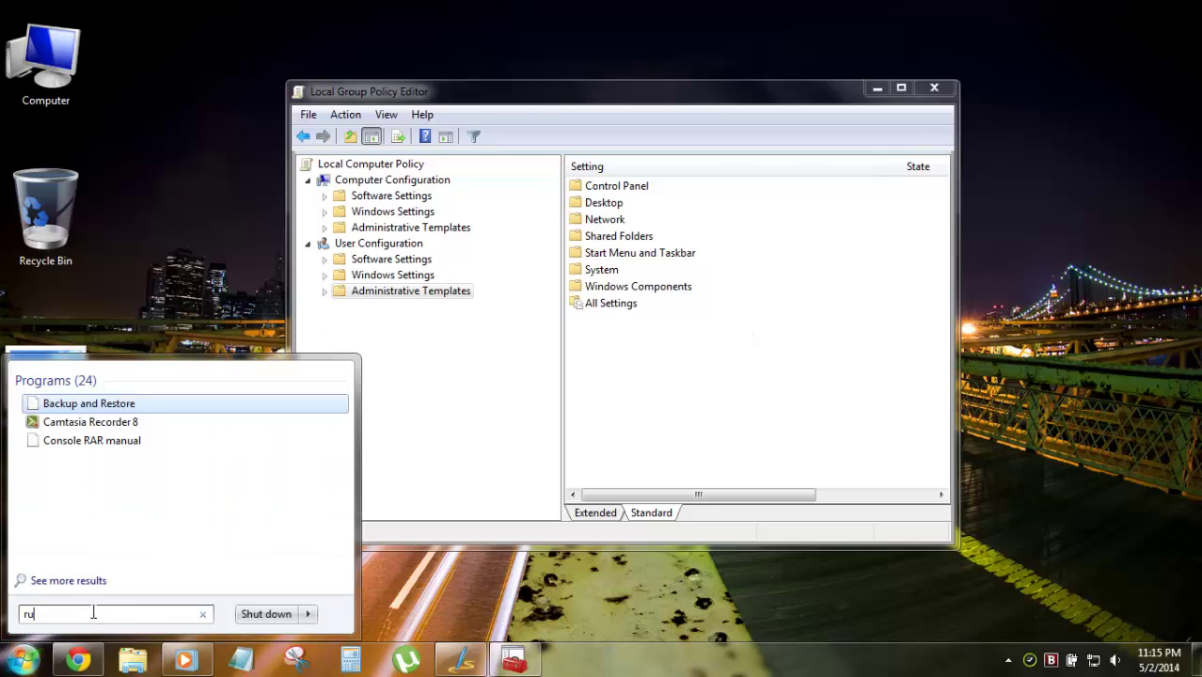
pyautogui.write('n')
pyautogui.click(151, 282)
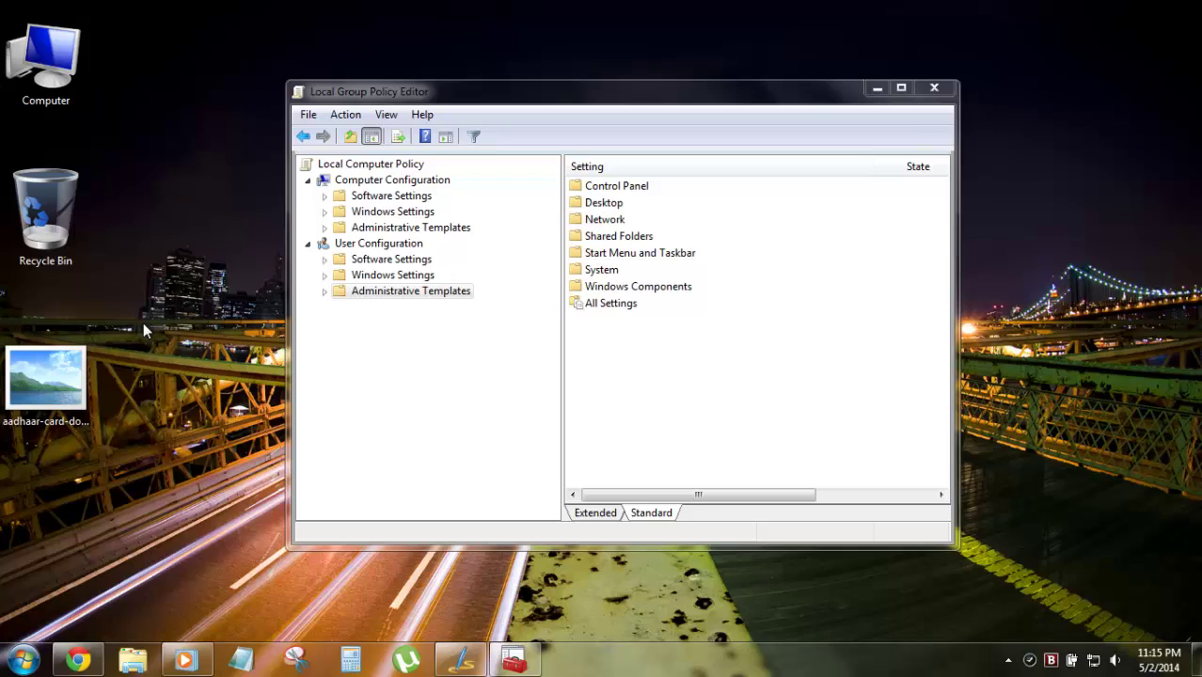
pyautogui.press('super+r')
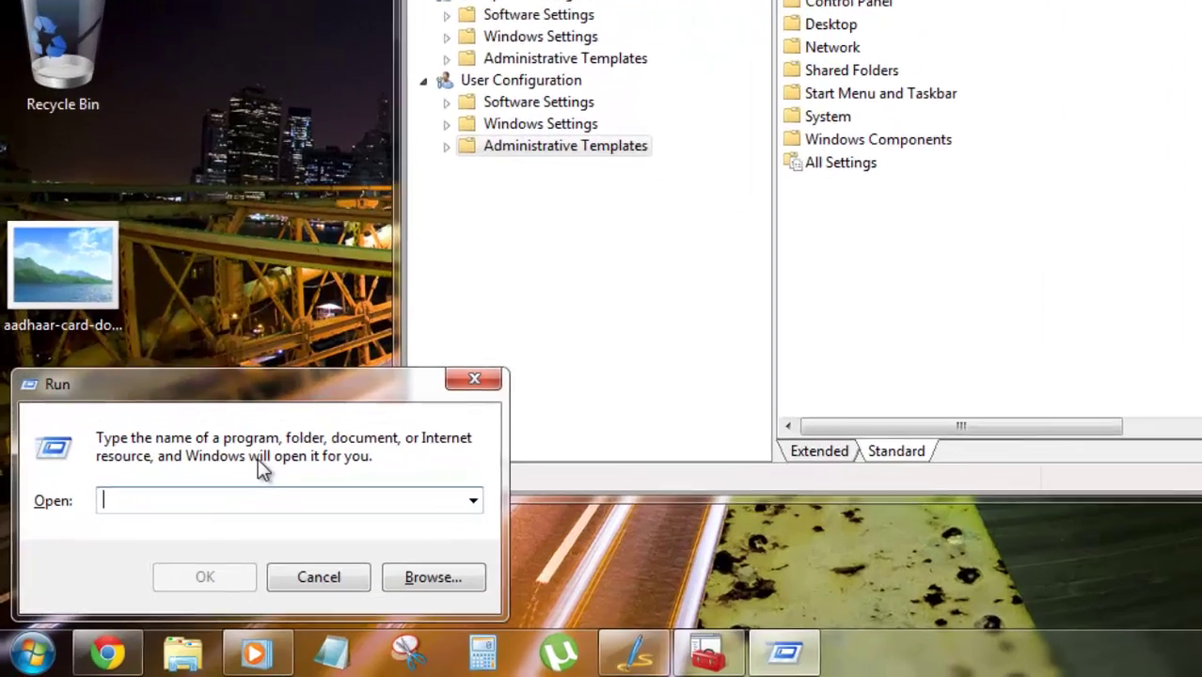
pyautogui.write('g')
pyautogui.write('pedit.')
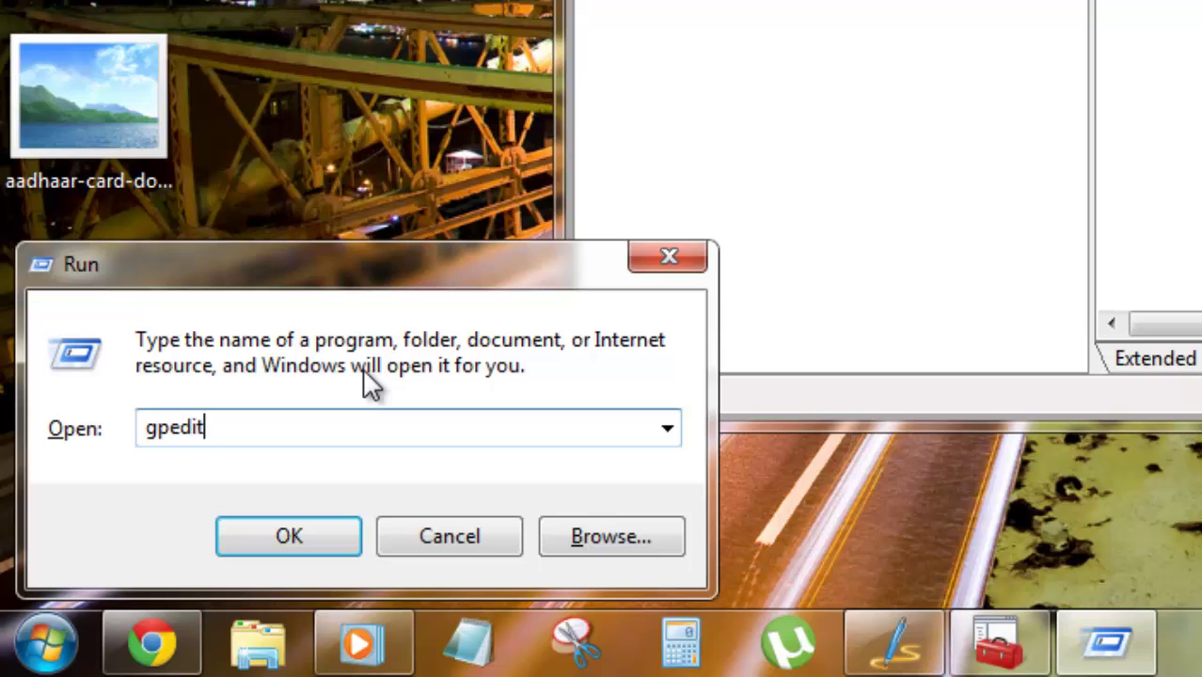
pyautogui.write('msc')
pyautogui.click(329, 541)
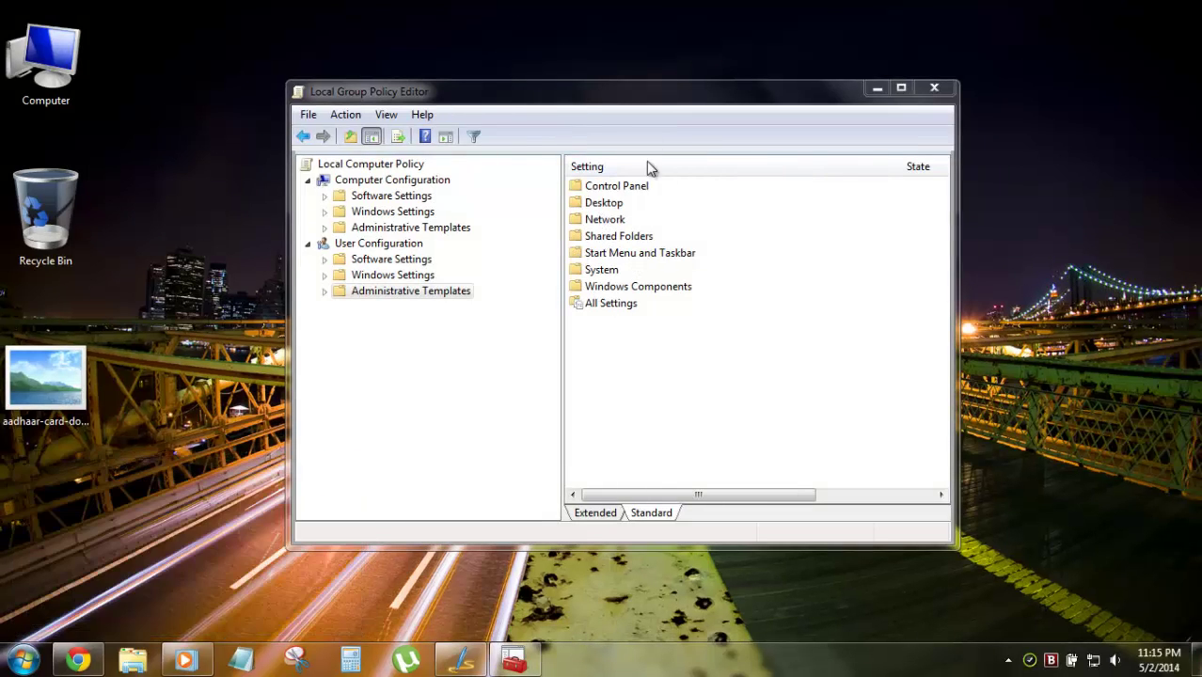
# Maximize the editor and browse to User Configuration > Administrative Templates > Control Panel > Personalization
pyautogui.doubleClick(653, 90)
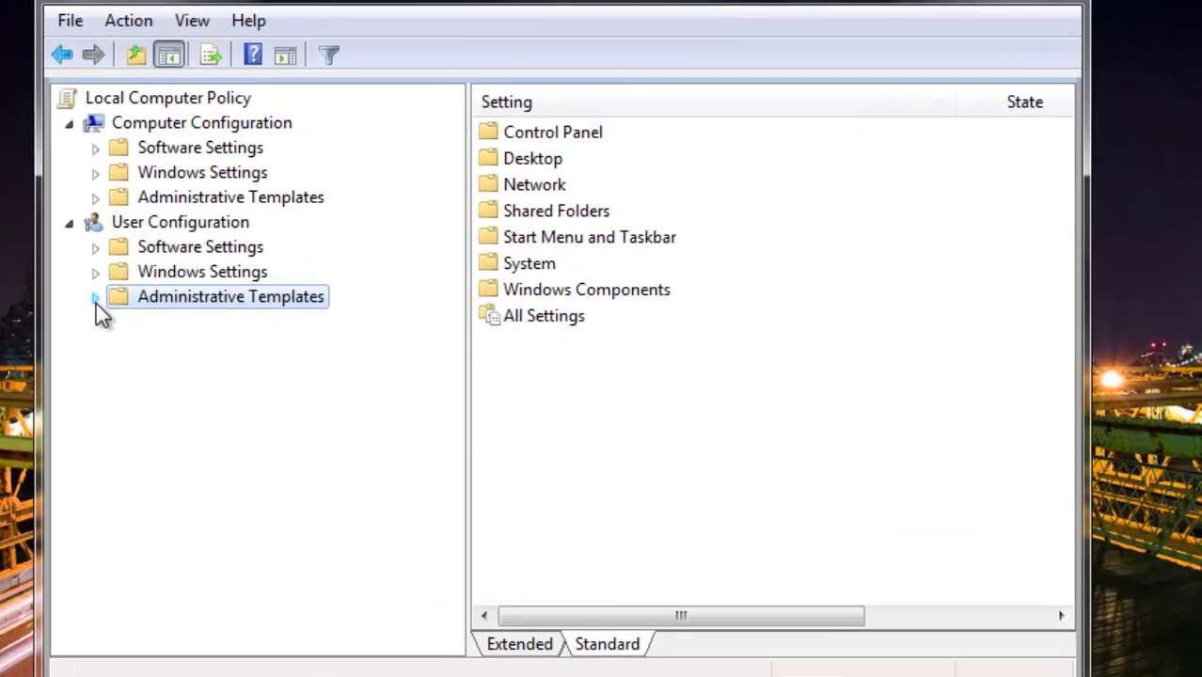
pyautogui.click(95, 299)
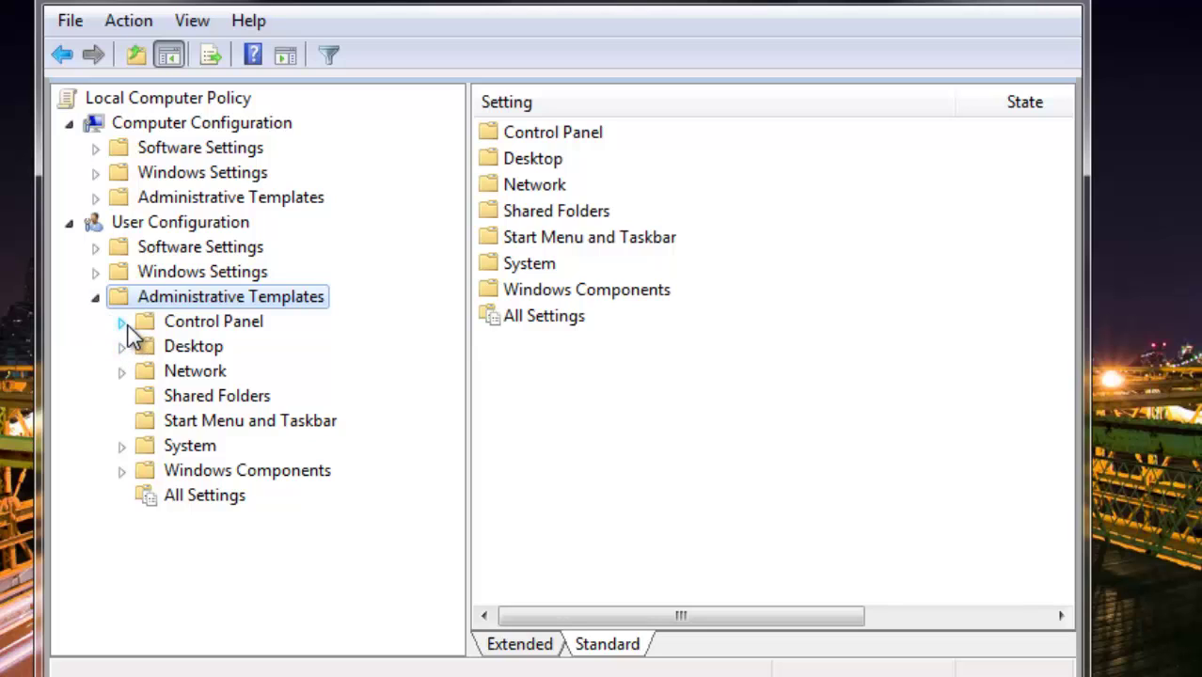
pyautogui.click(123, 323)
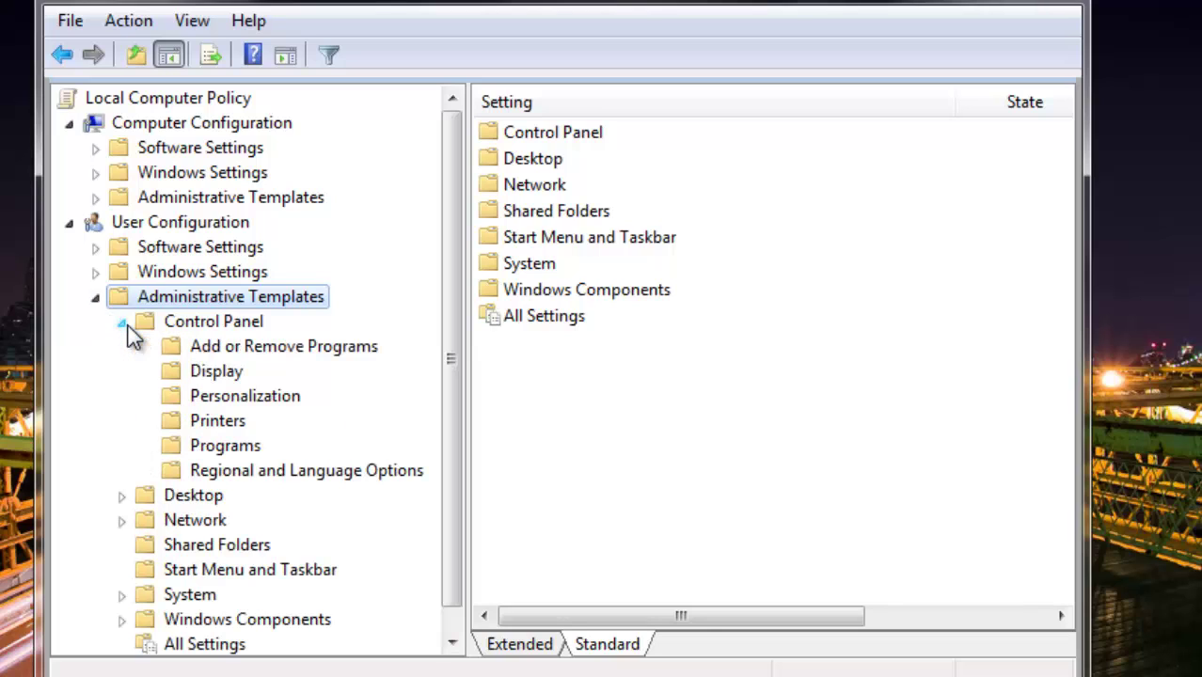
pyautogui.click(210, 401)
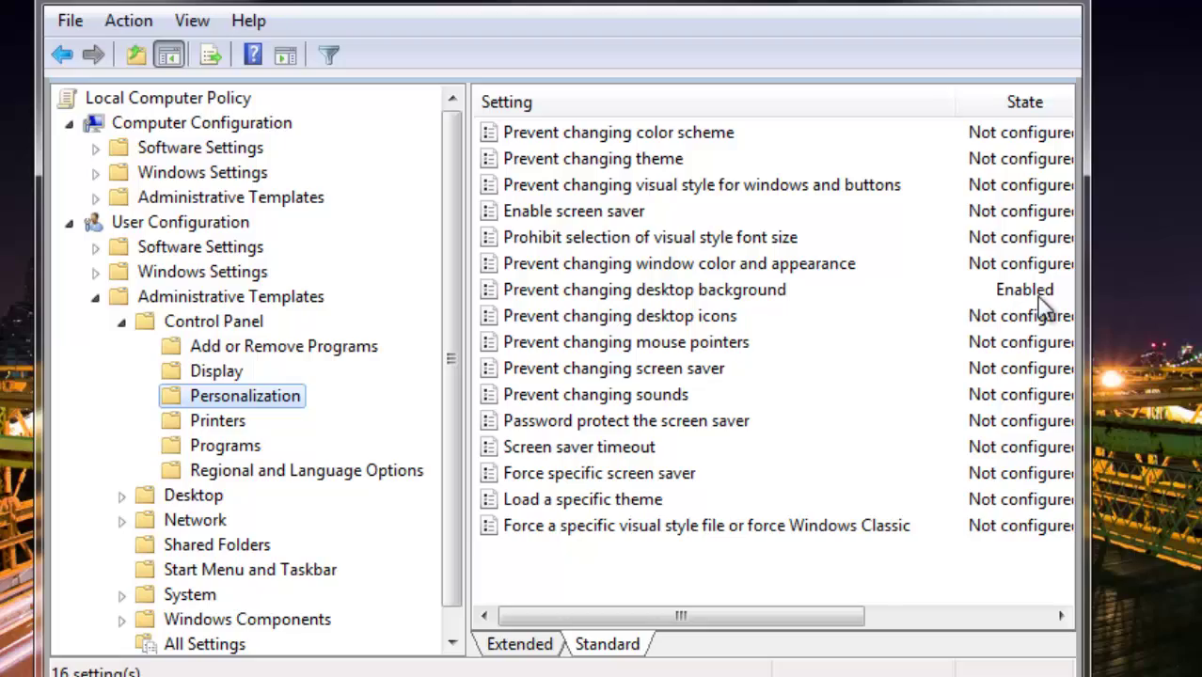
# Set 'Prevent changing desktop background' to Not Configured and apply it
pyautogui.doubleClick(707, 291)
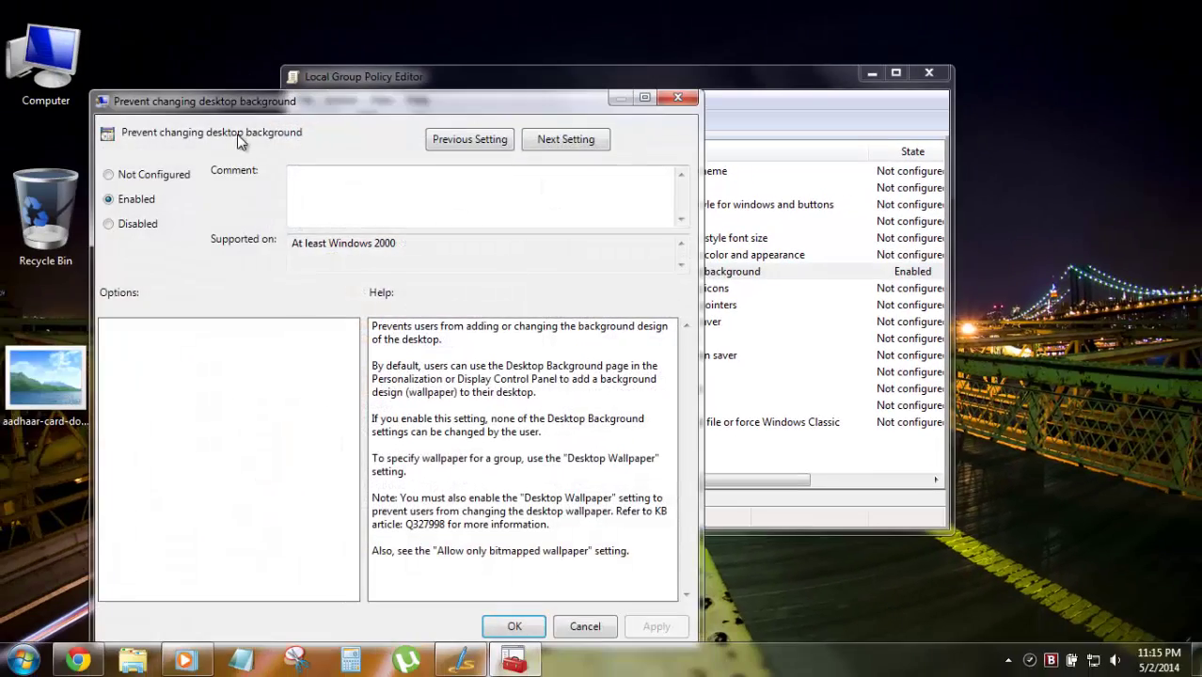
pyautogui.click(155, 181)
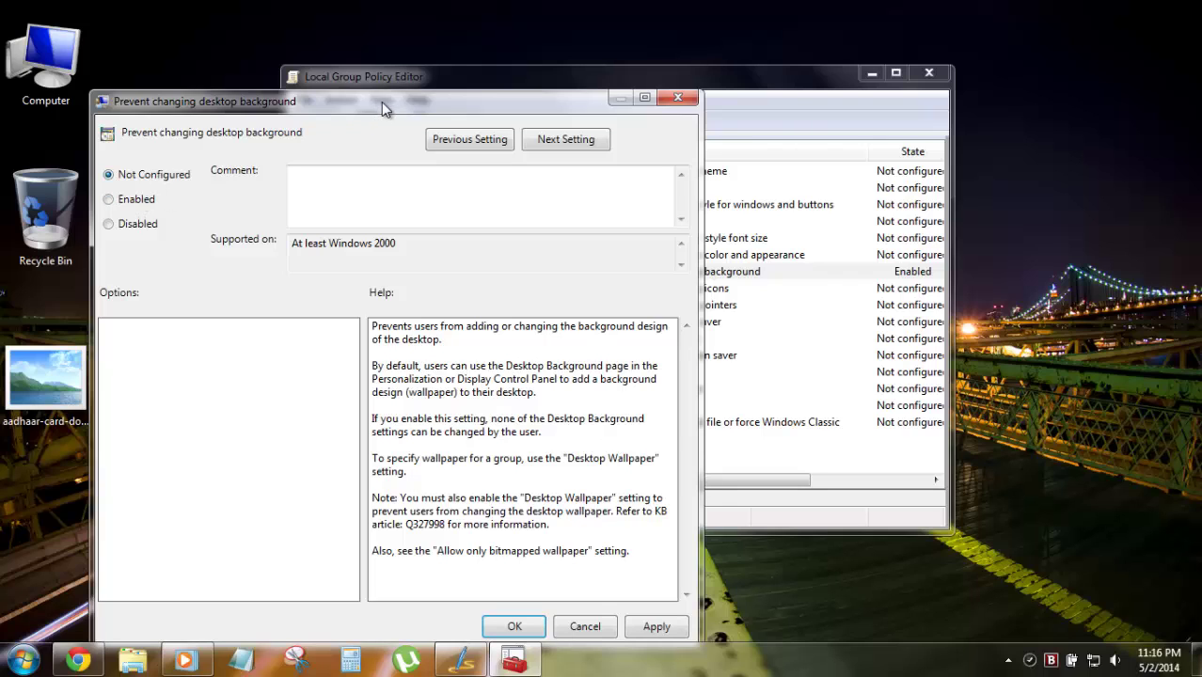
pyautogui.moveTo(381, 101); pyautogui.dragTo(477, 34)
pyautogui.click(752, 559)
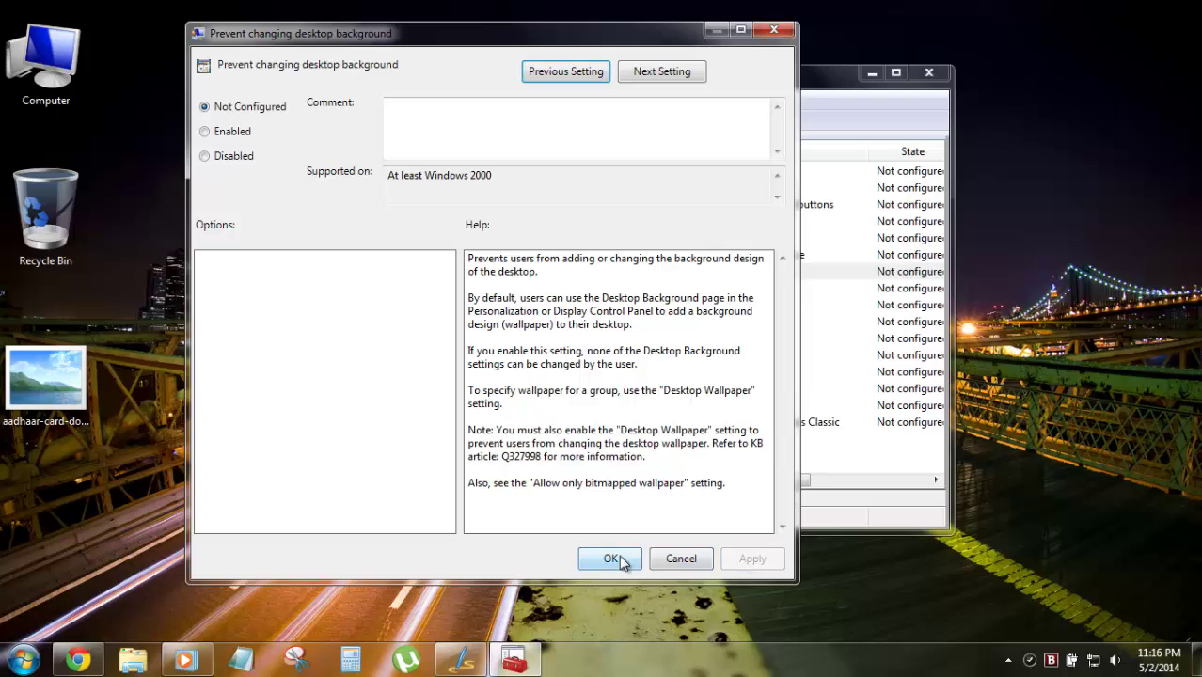
pyautogui.click(610, 559)
# Advance the wallpaper once, then view the Desktop Background page, cancel, and close Personalization
pyautogui.rightClick(1015, 162)
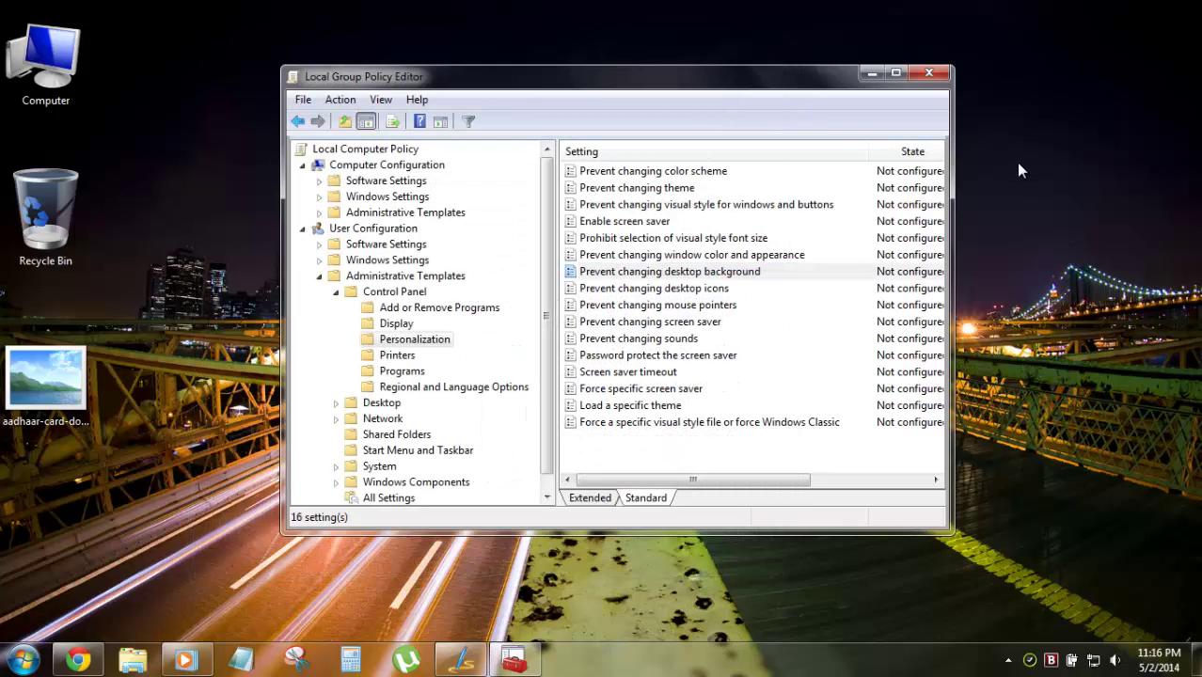
pyautogui.click(1049, 374)
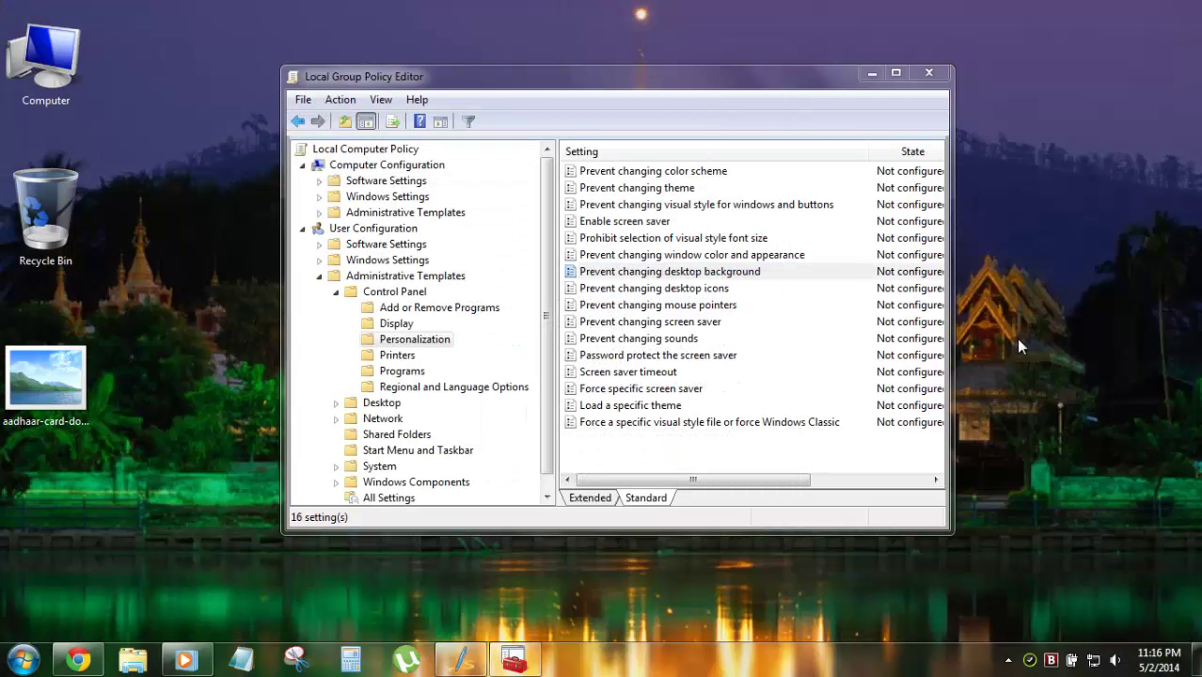
pyautogui.rightClick(1077, 237)
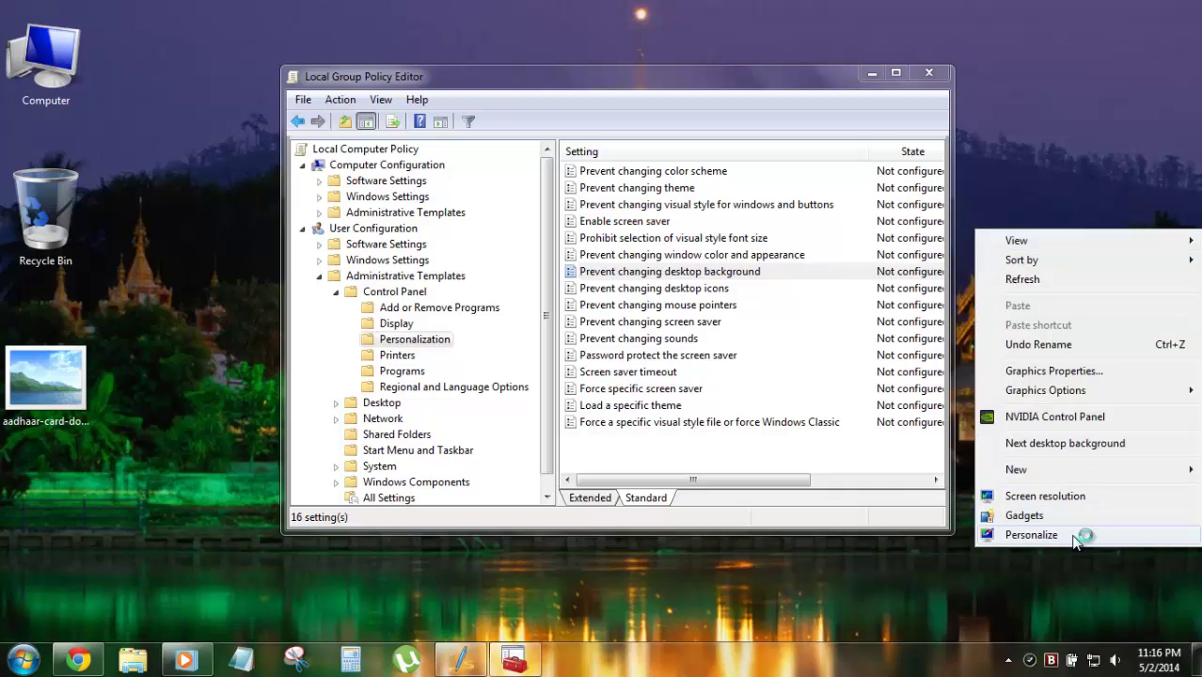
pyautogui.click(1081, 534)
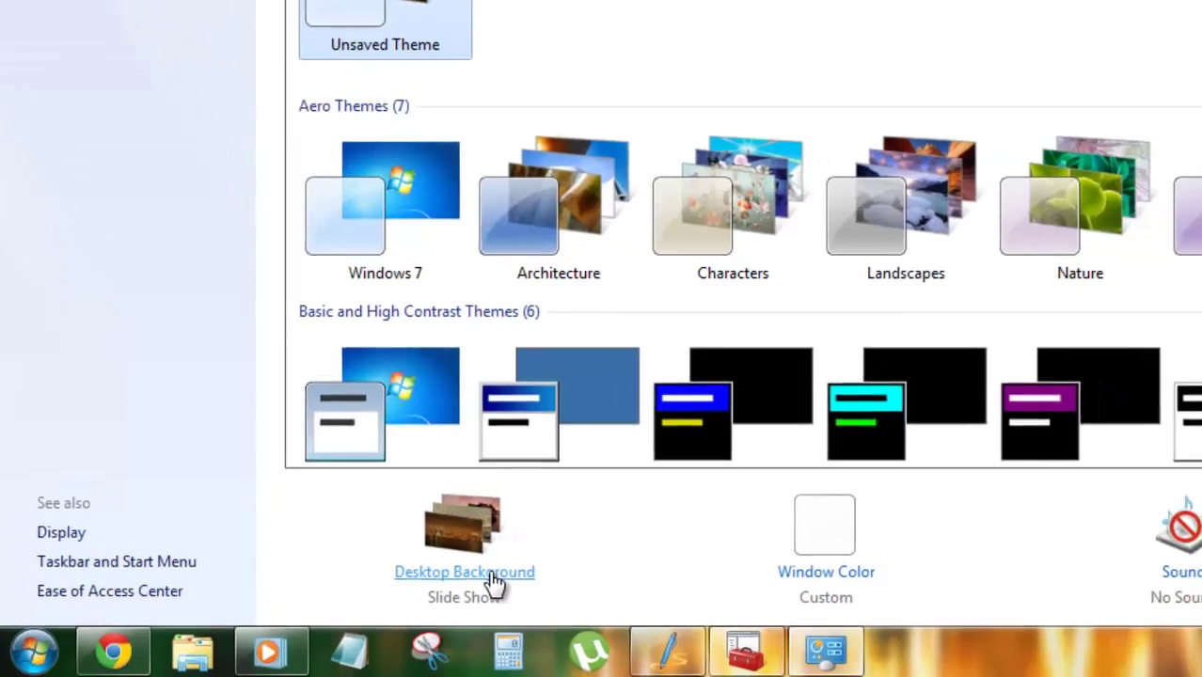
pyautogui.click(493, 581)
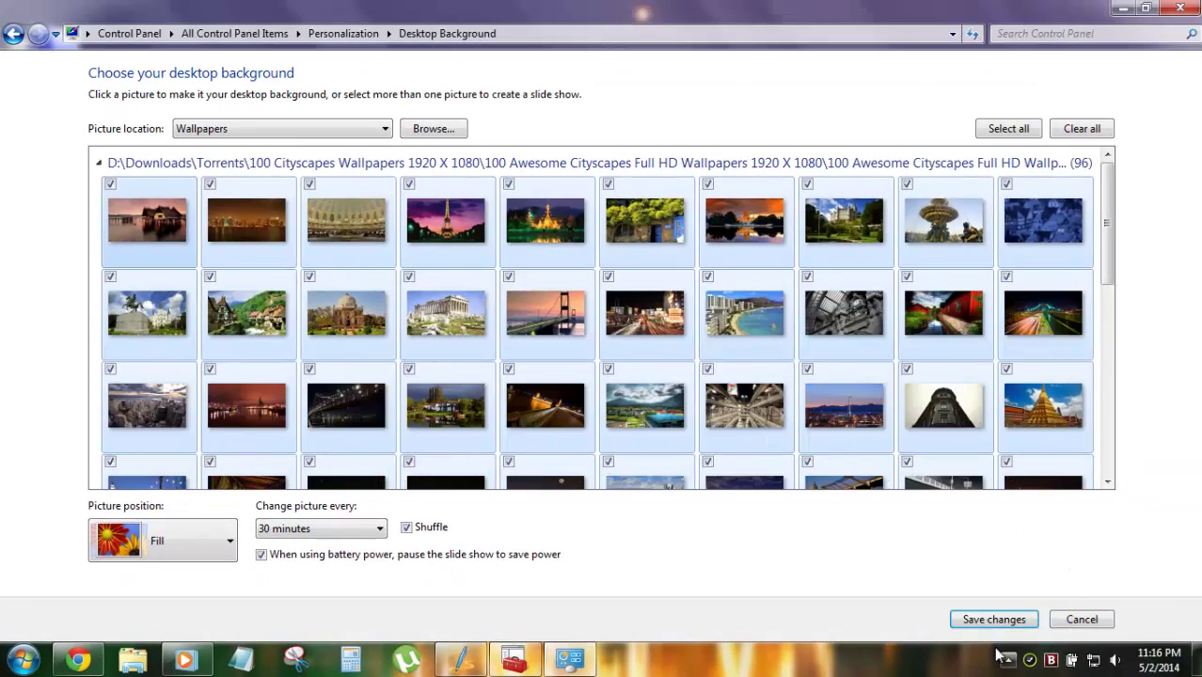
pyautogui.click(1080, 619)
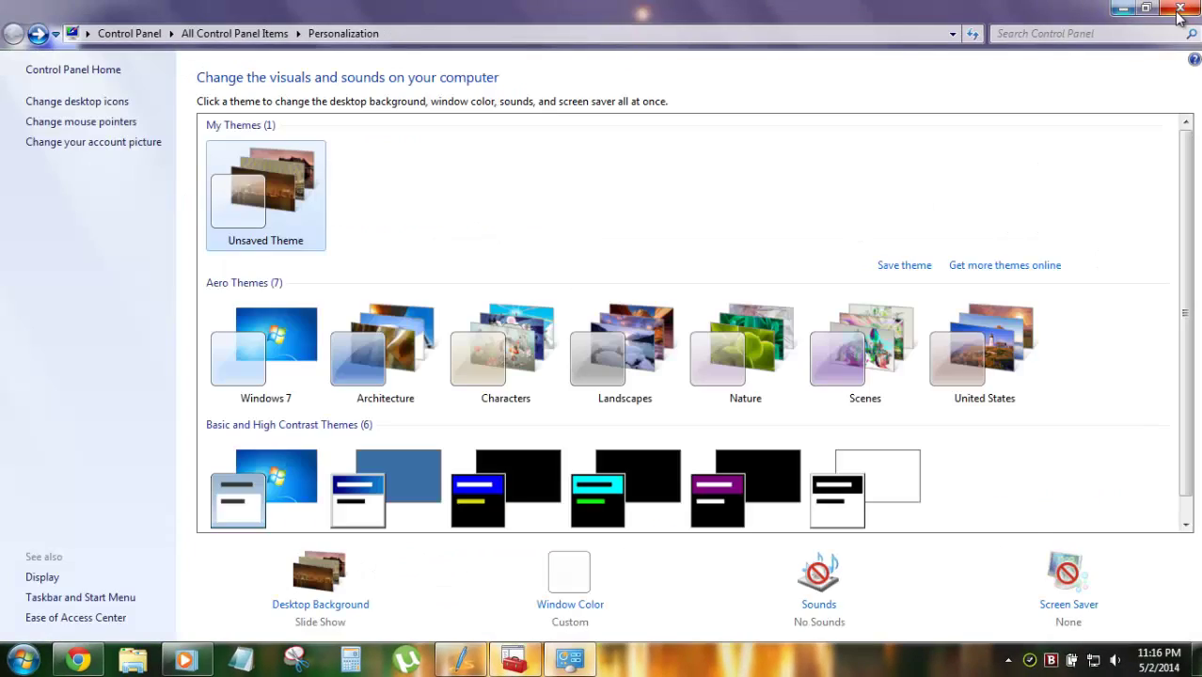
pyautogui.click(1180, 11)
# Minimize the policy editor and advance the wallpaper until the cabin landscape appears
pyautogui.rightClick(996, 125)
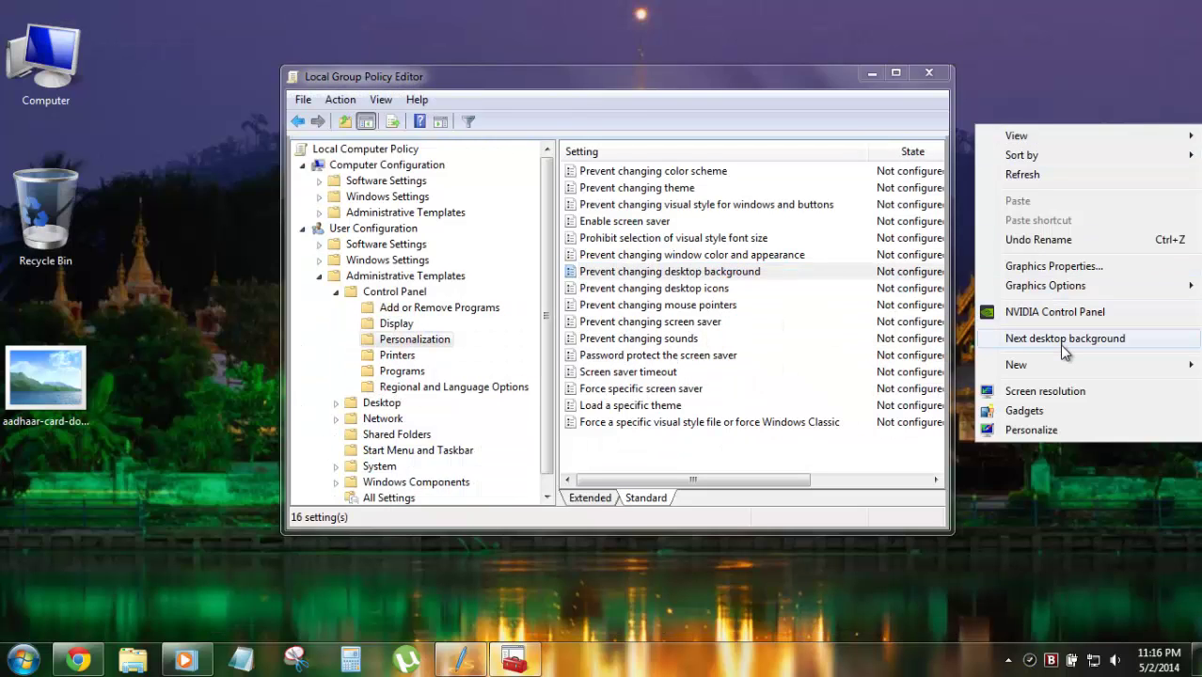
pyautogui.click(1063, 341)
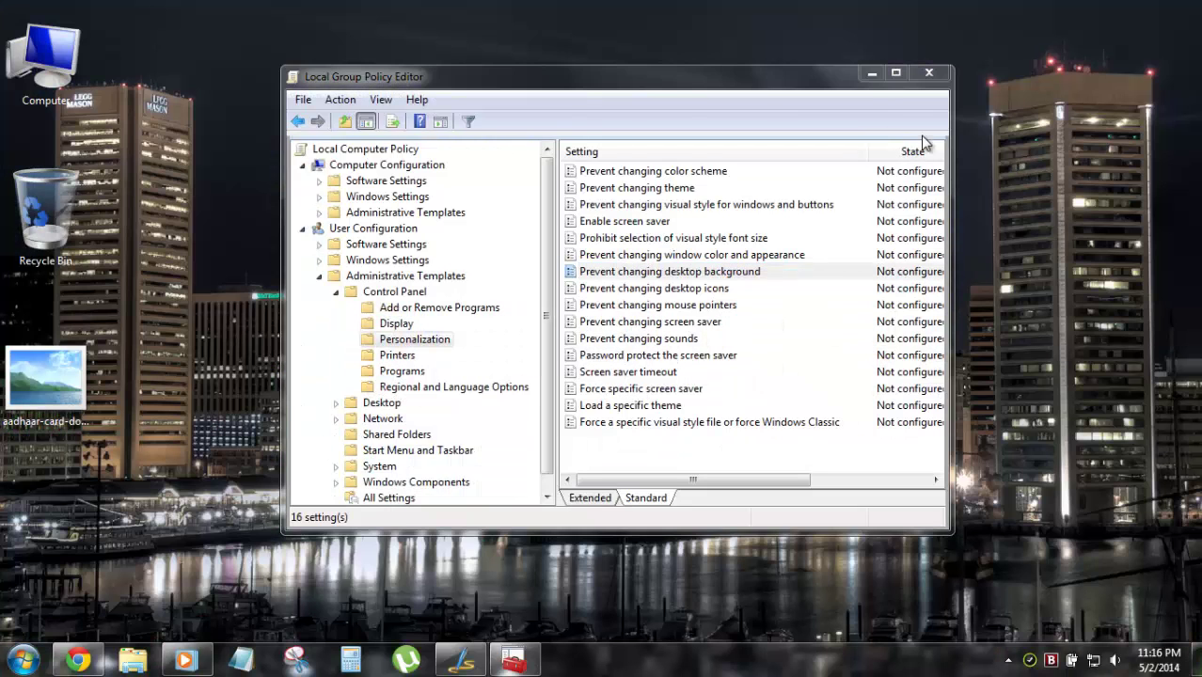
pyautogui.click(869, 74)
pyautogui.rightClick(859, 114)
pyautogui.click(927, 349)
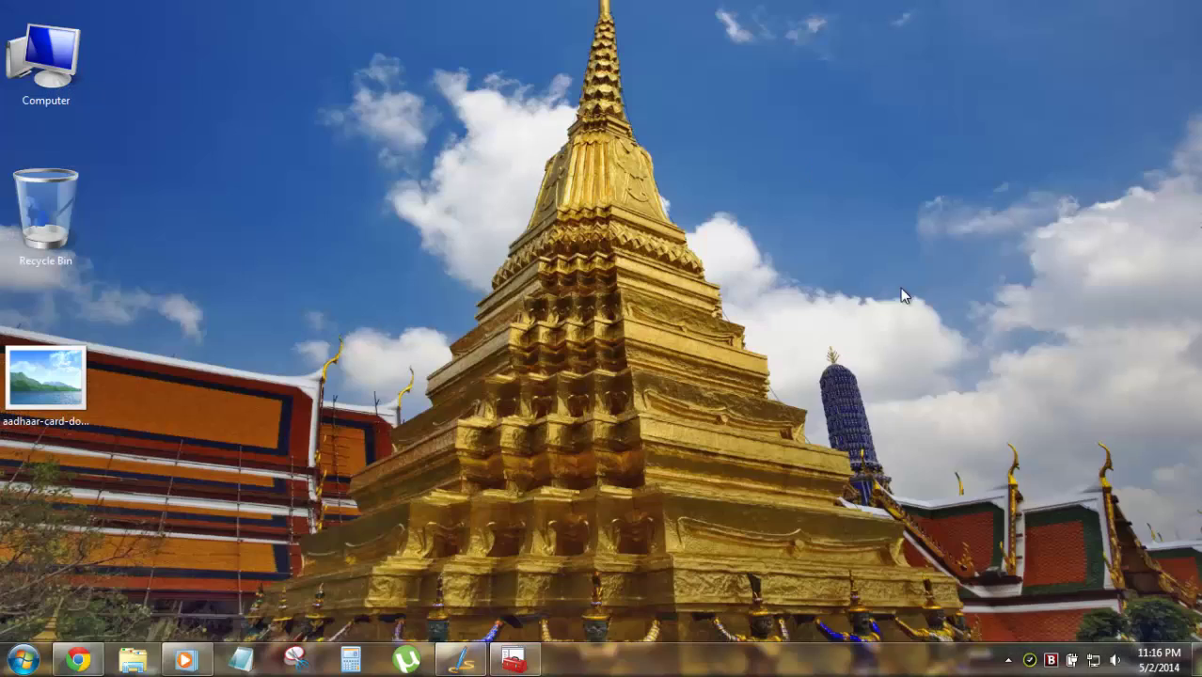
pyautogui.rightClick(809, 159)
pyautogui.click(864, 375)
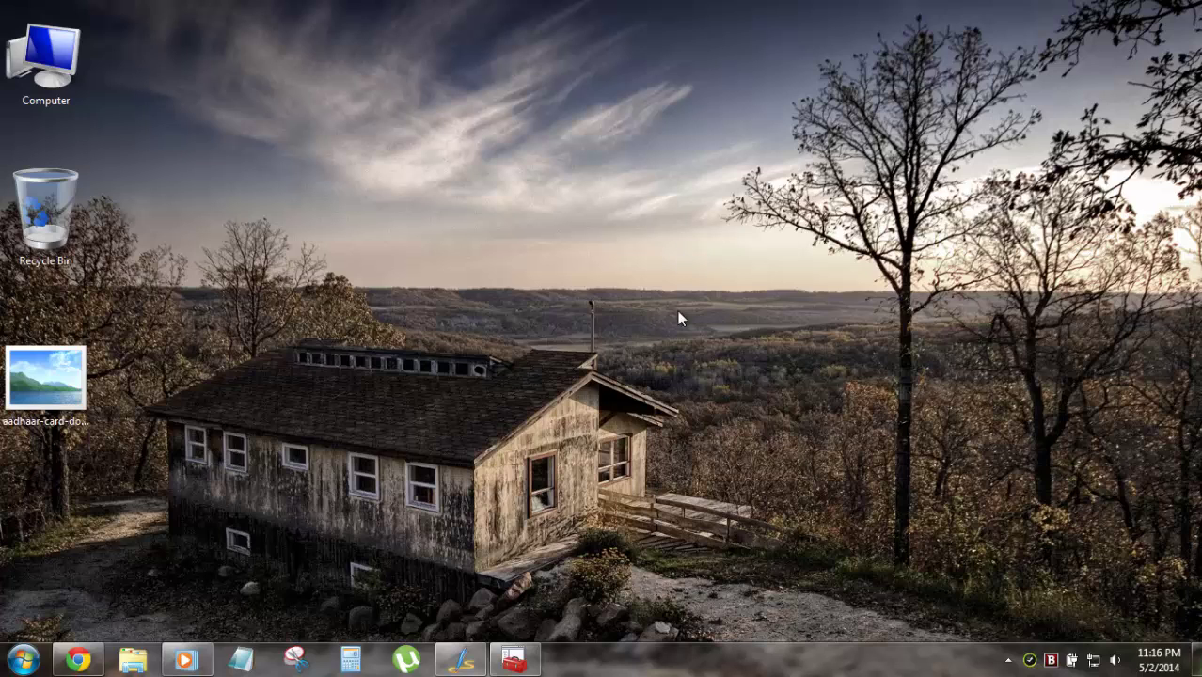
# Restore the editor, set 'Prevent changing desktop background' to Enabled, and minimize the editor again
pyautogui.click(513, 660)
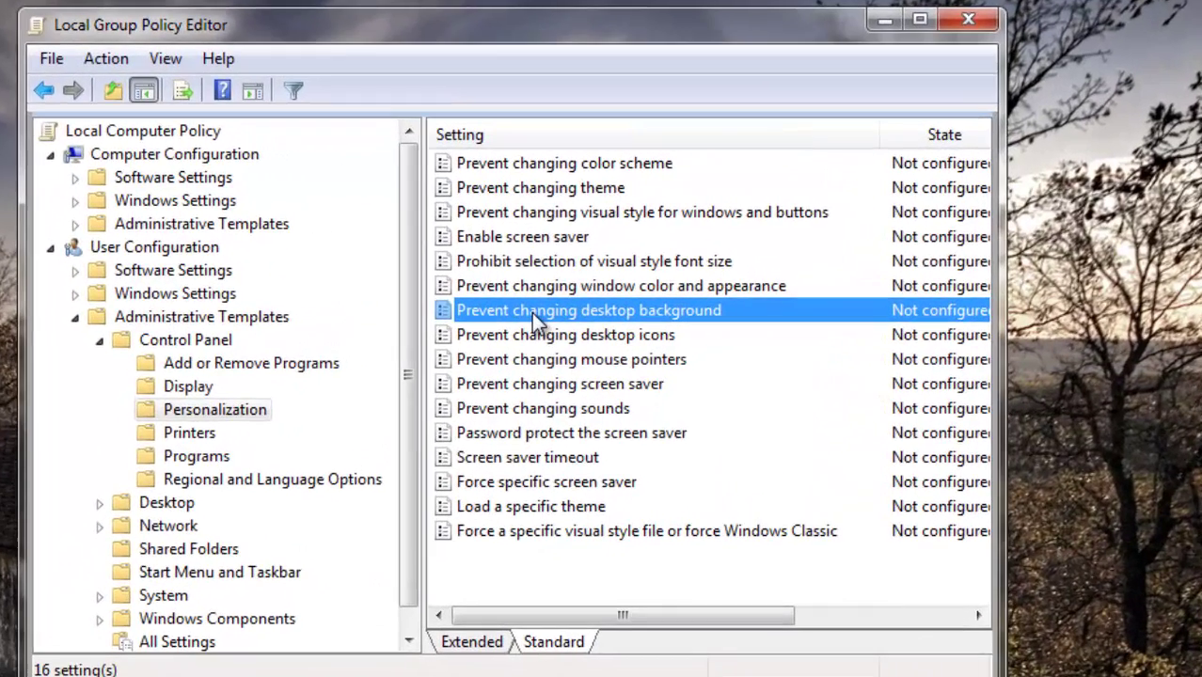
pyautogui.doubleClick(683, 314)
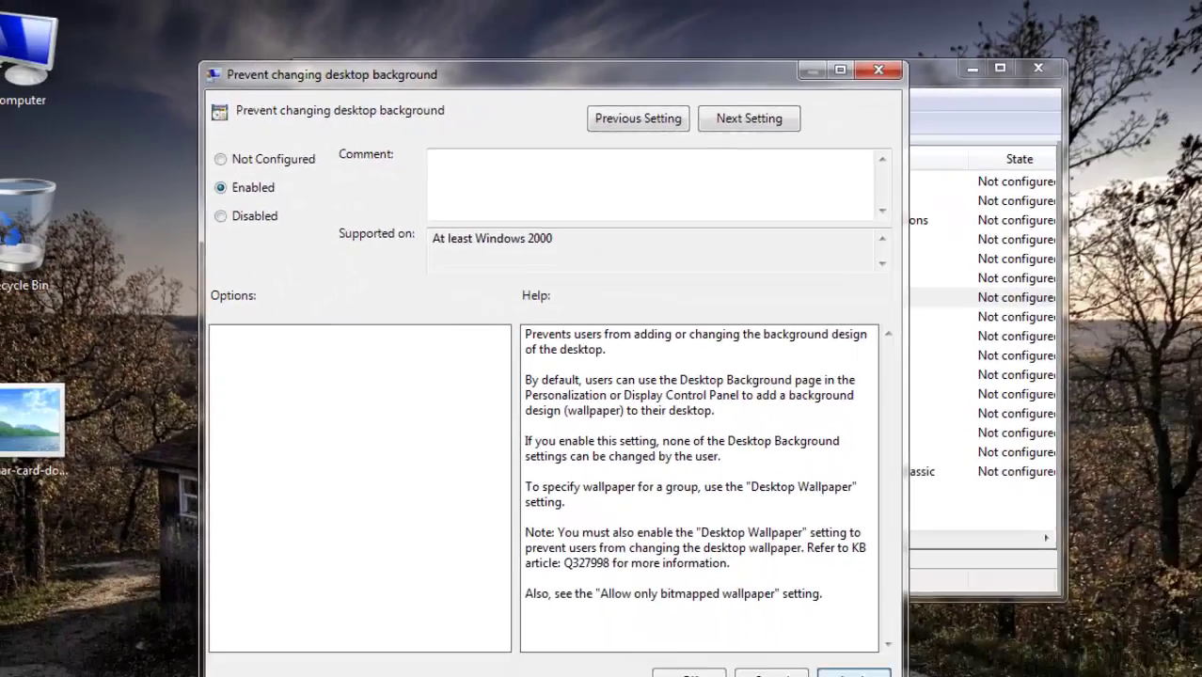
pyautogui.click(663, 676)
pyautogui.click(627, 605)
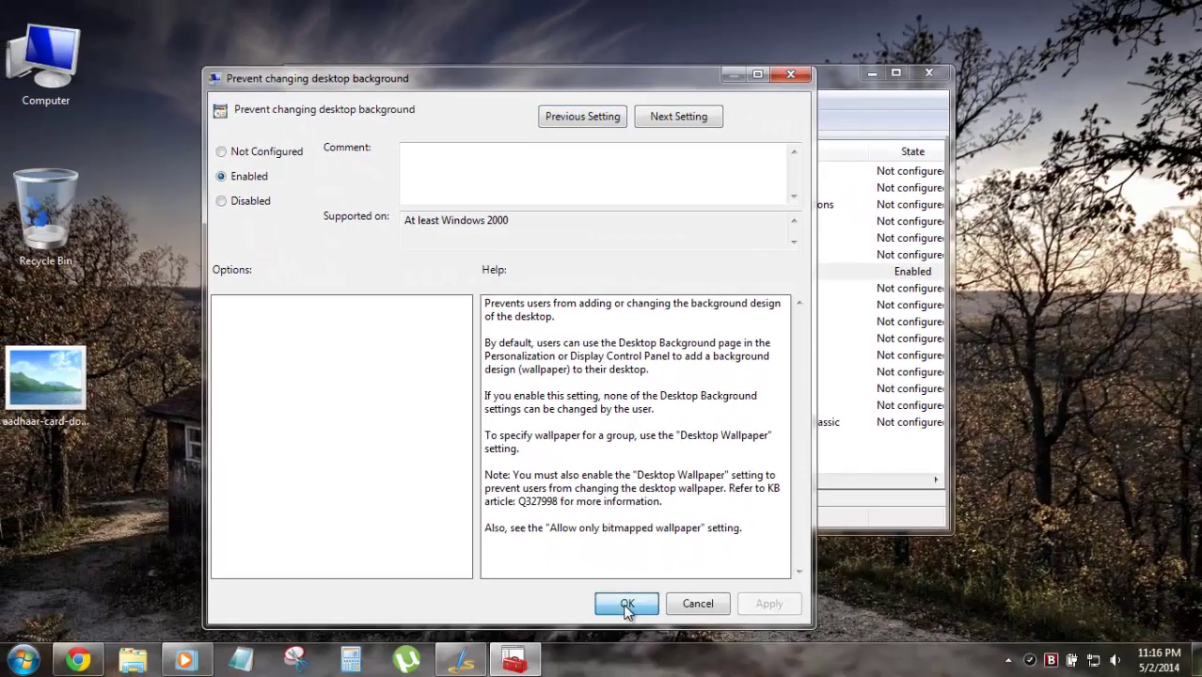
pyautogui.click(871, 75)
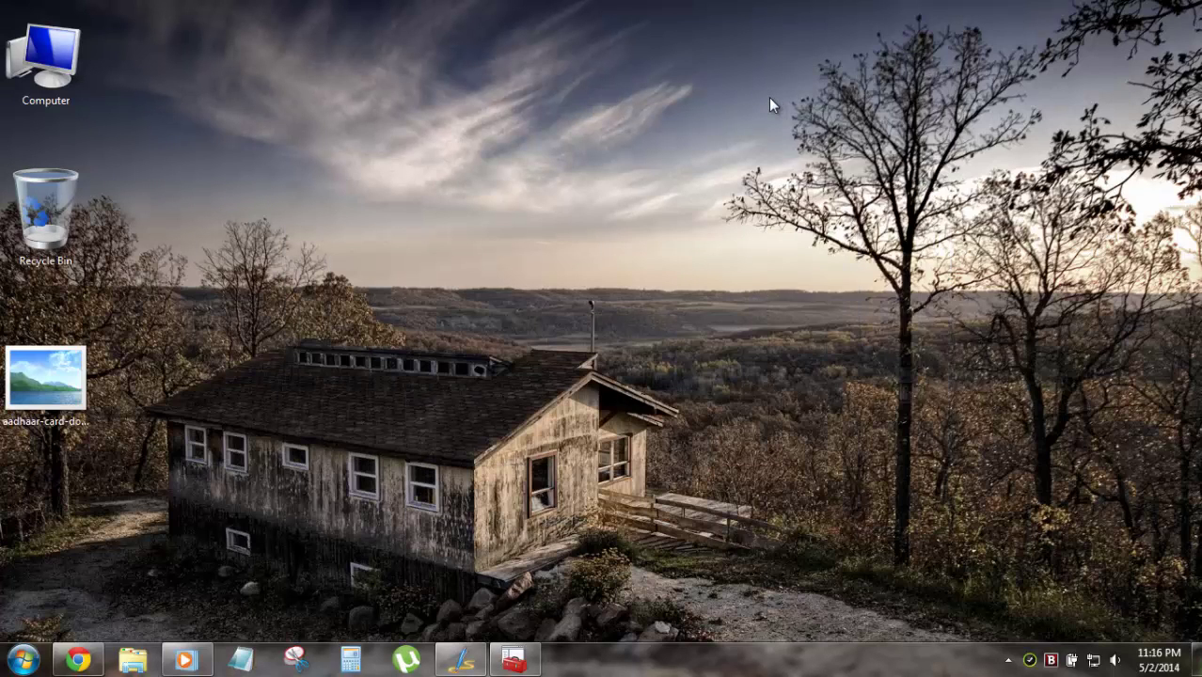
# Try Next desktop background twice, then open Personalization to confirm the background is locked
pyautogui.rightClick(768, 97)
pyautogui.click(834, 313)
pyautogui.rightClick(757, 131)
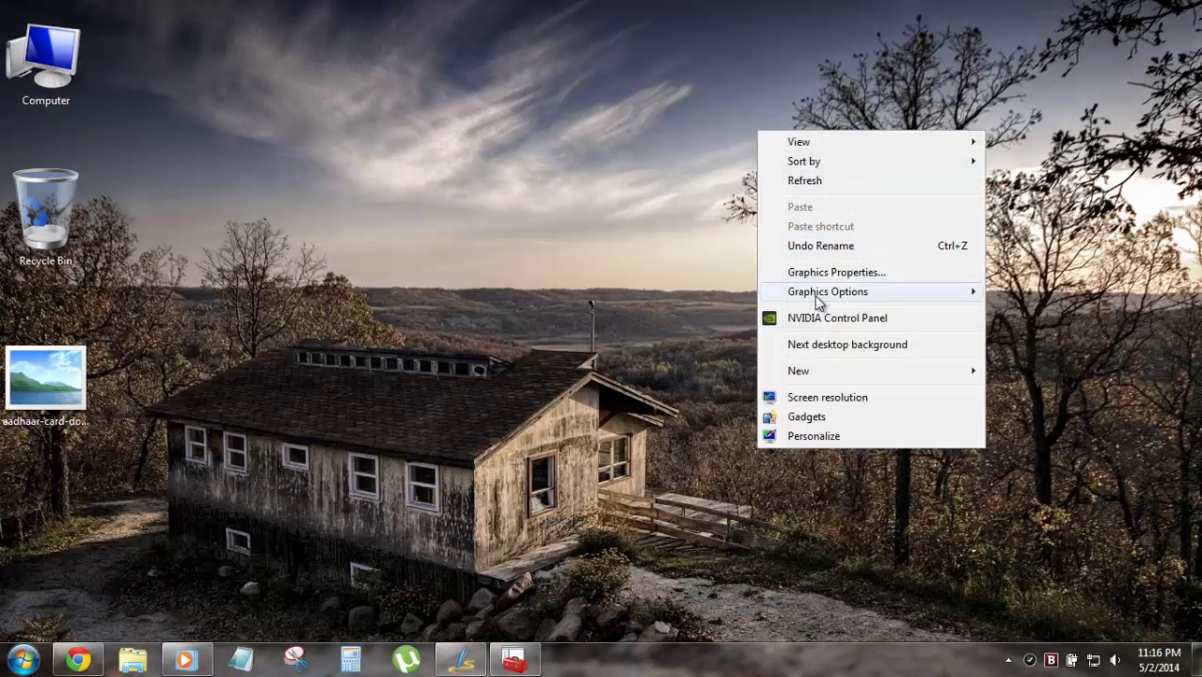
pyautogui.click(808, 341)
pyautogui.rightClick(760, 122)
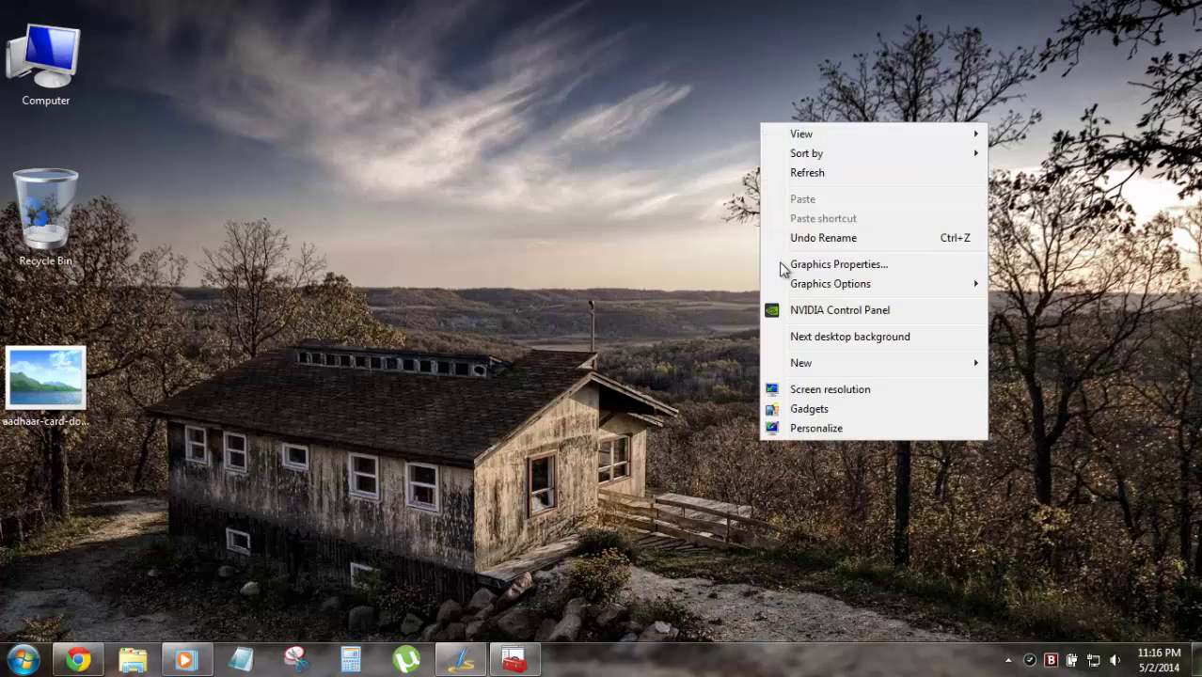
pyautogui.click(828, 429)
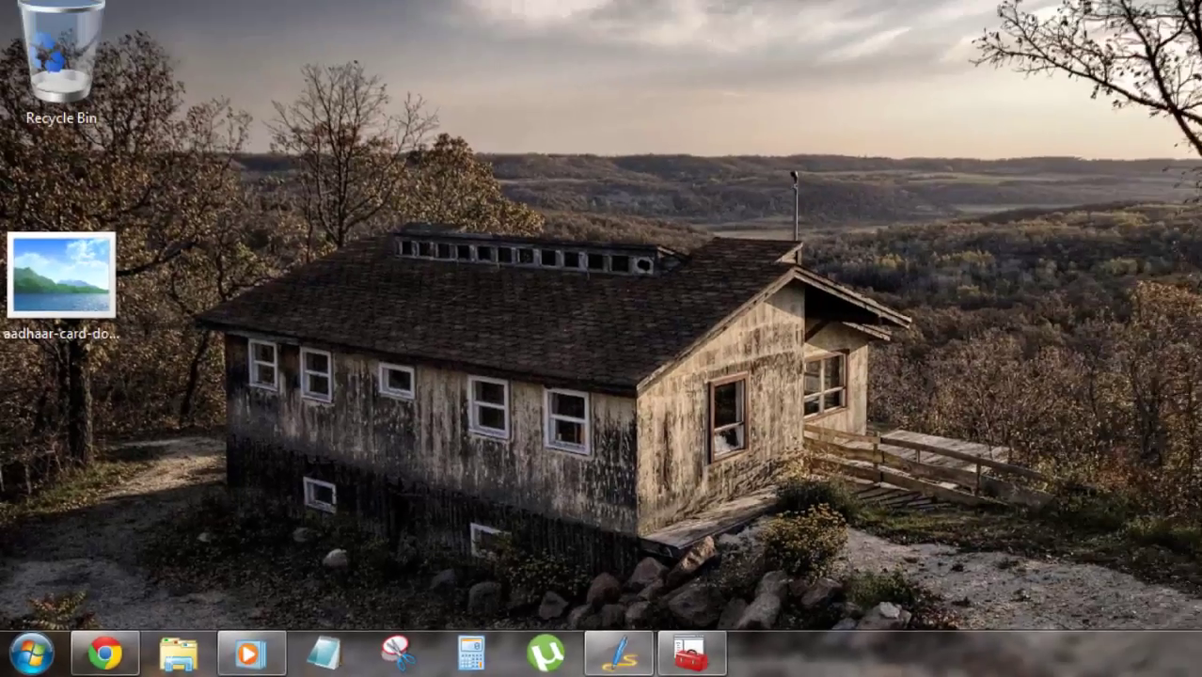
# Try the next wallpaper once more, refresh the desktop, and restore the policy editor
pyautogui.rightClick(751, 157)
pyautogui.click(820, 373)
pyautogui.rightClick(767, 184)
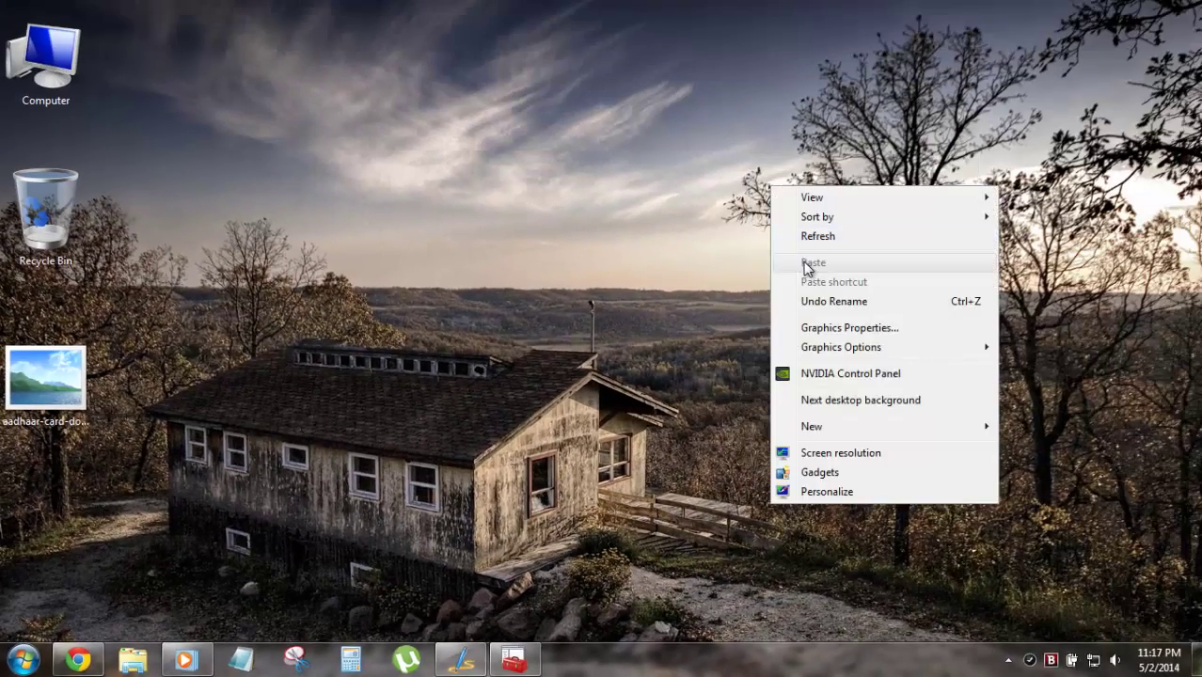
pyautogui.click(801, 237)
pyautogui.click(532, 664)
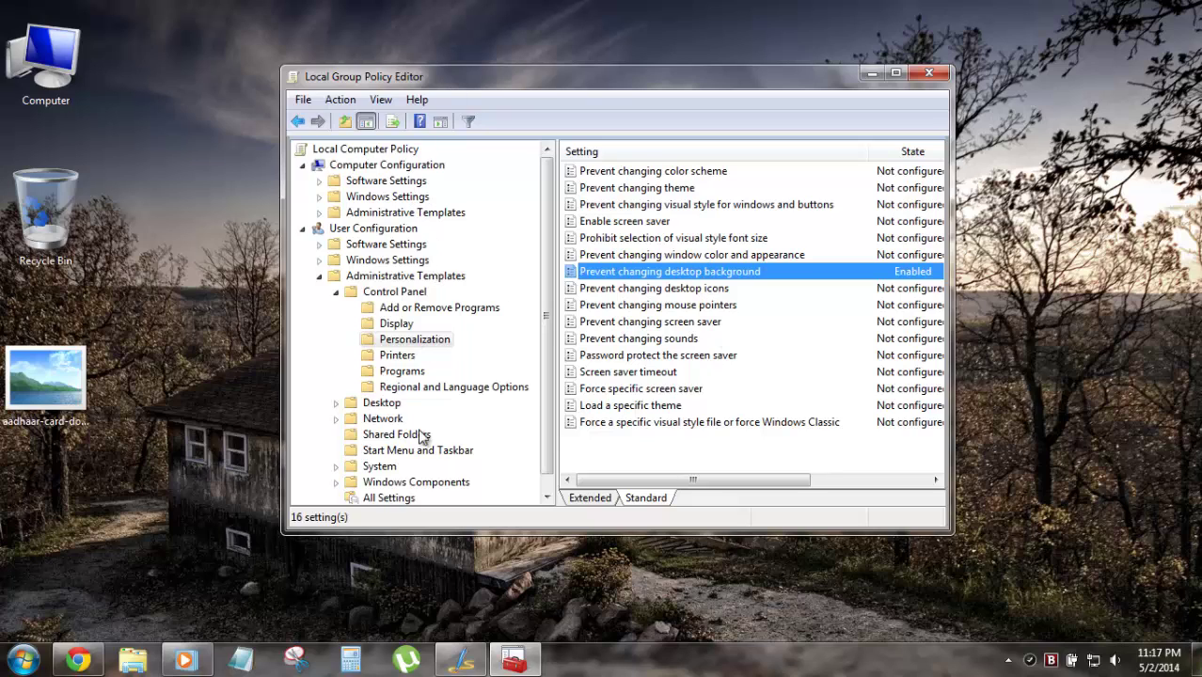
pyautogui.doubleClick(654, 272)
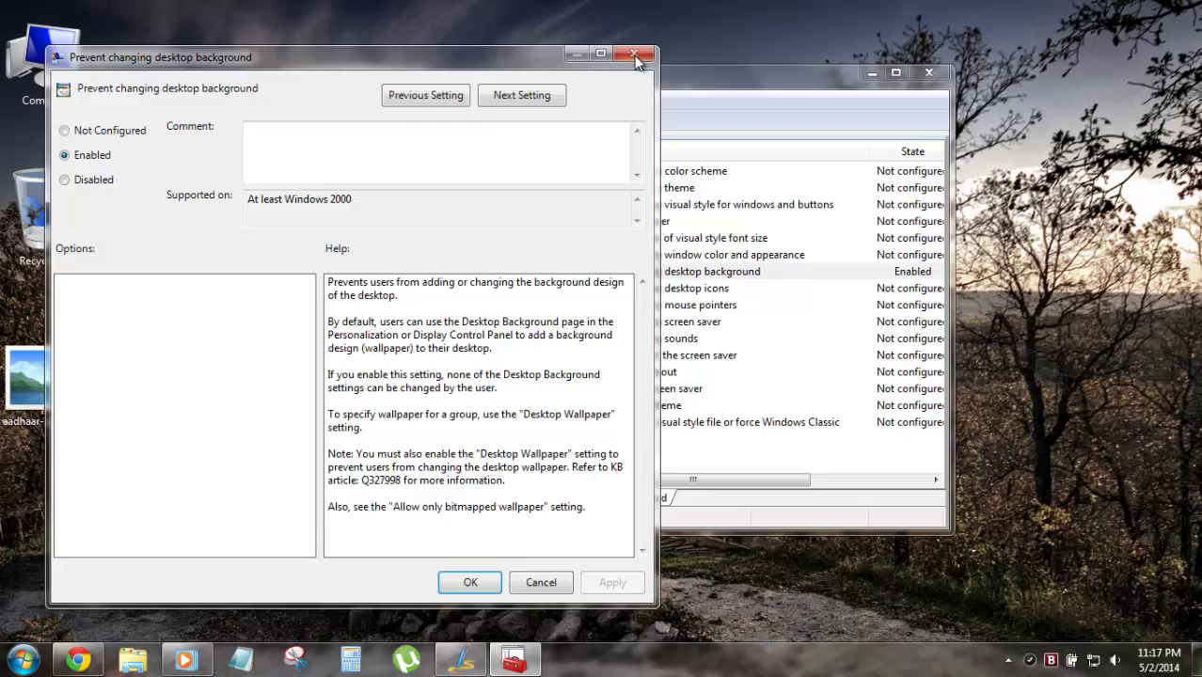
pyautogui.click(636, 57)
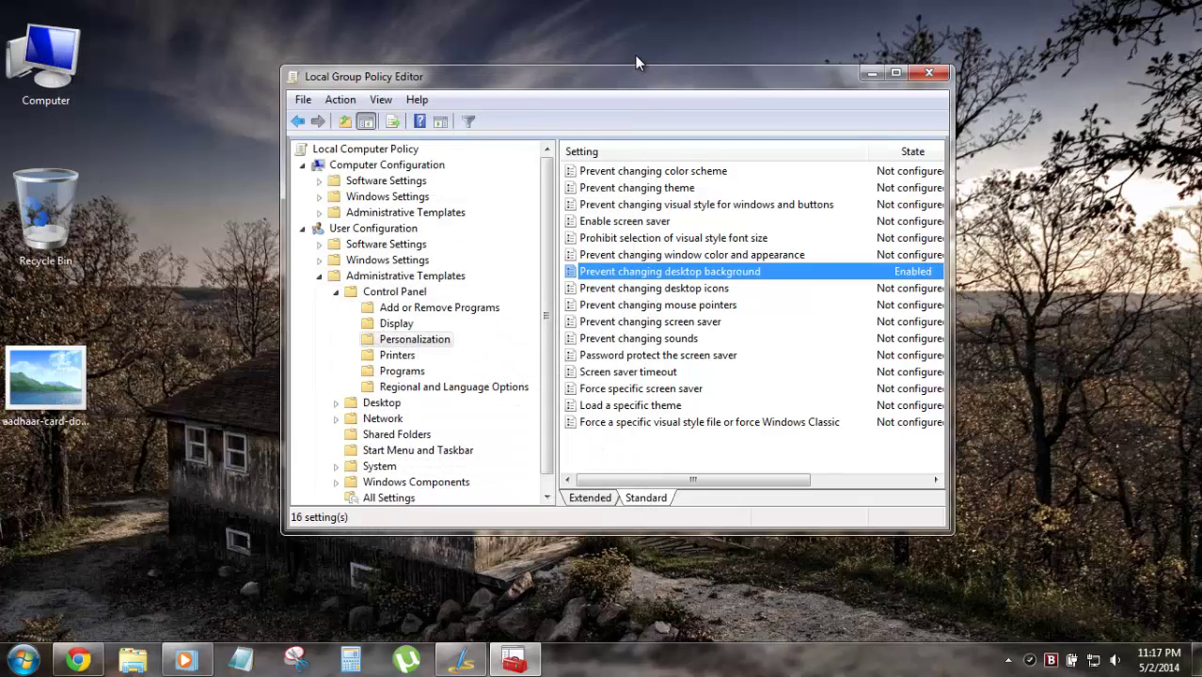
pyautogui.moveTo(762, 77); pyautogui.dragTo(740, 91)
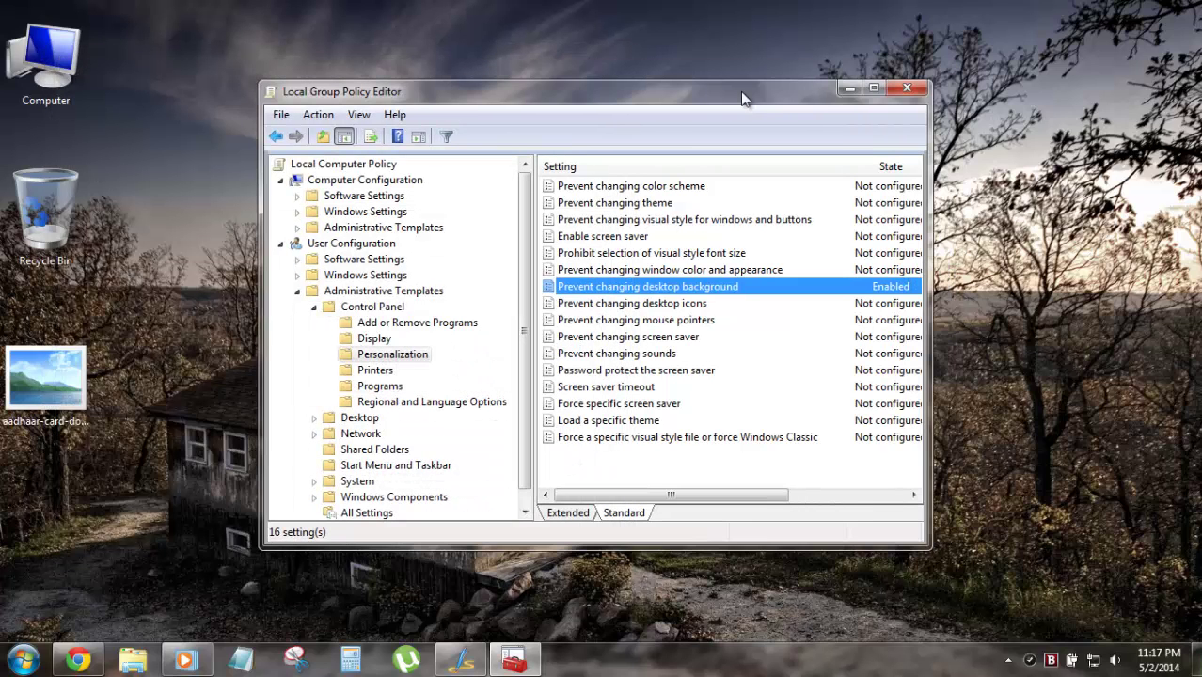